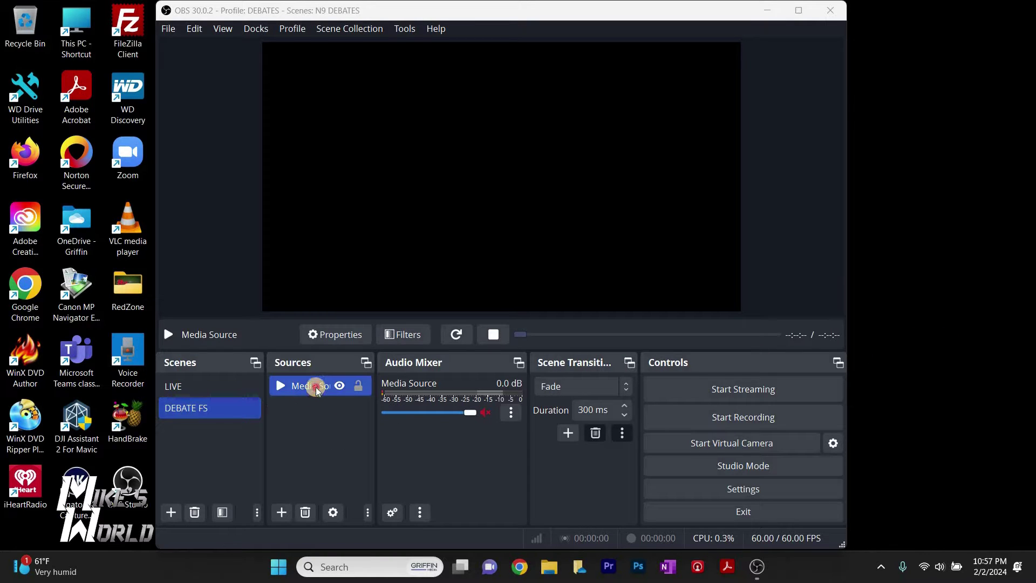
Step: Restart the parade background video and lock its Media Source in place
click(457, 337)
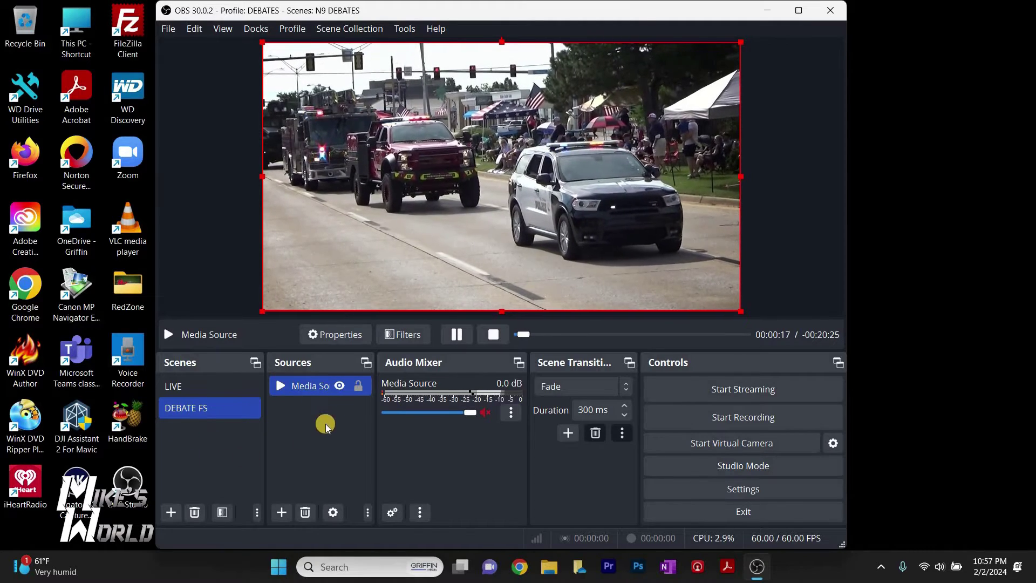
click(360, 386)
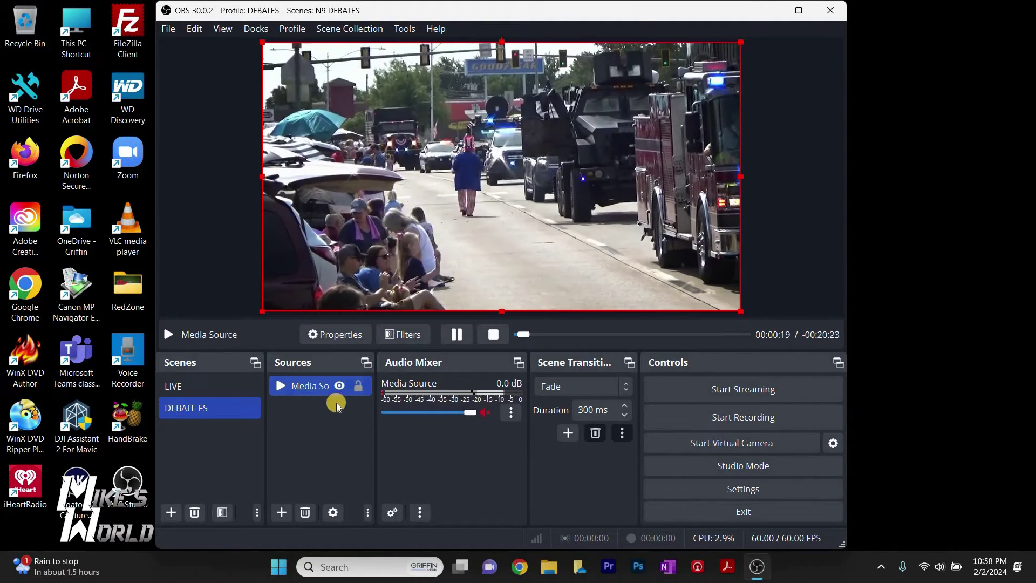
click(283, 512)
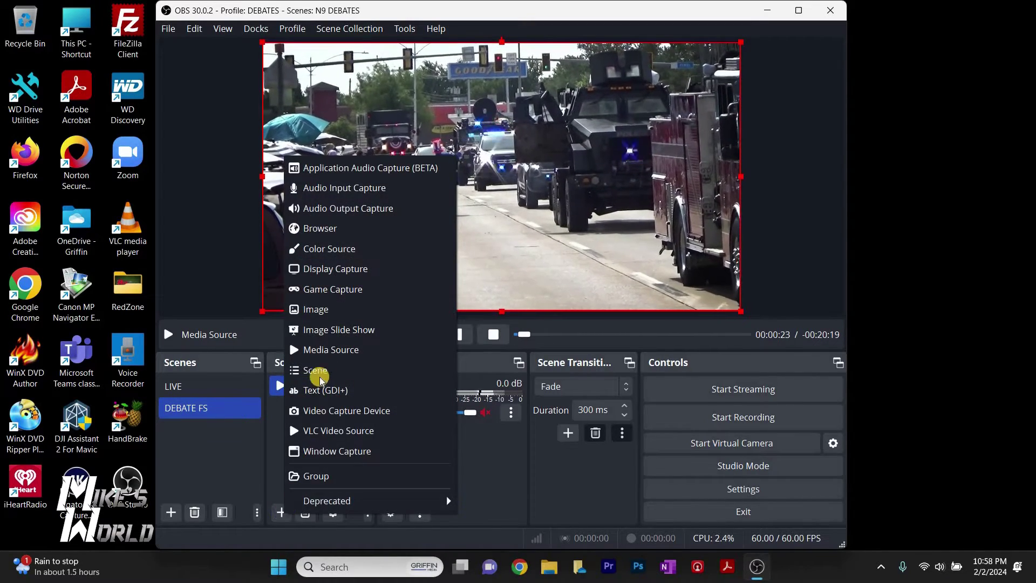
Step: Create a new Media Source named 'L3-1' in the DEBATE FS scene
click(327, 350)
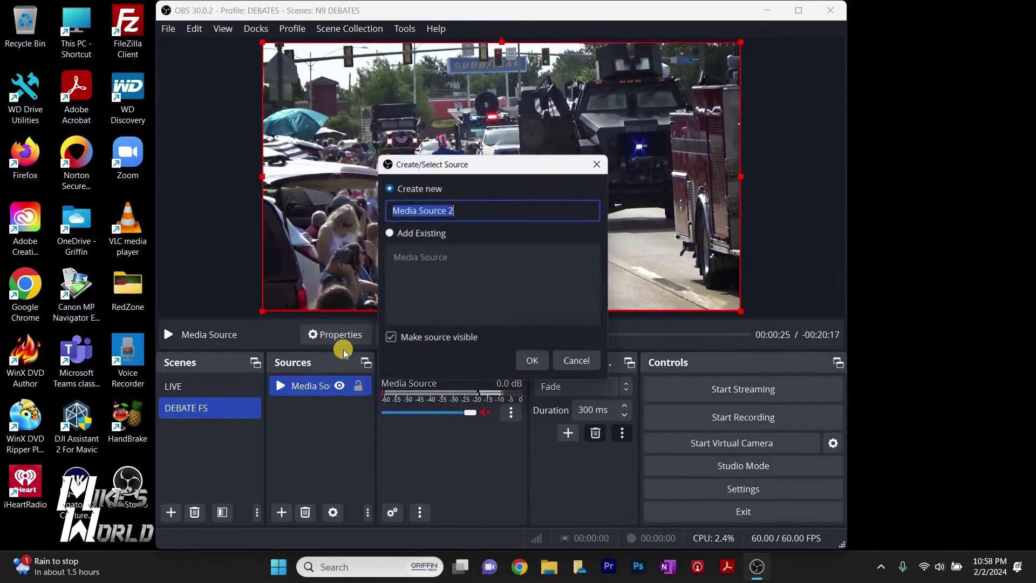
text(L3)
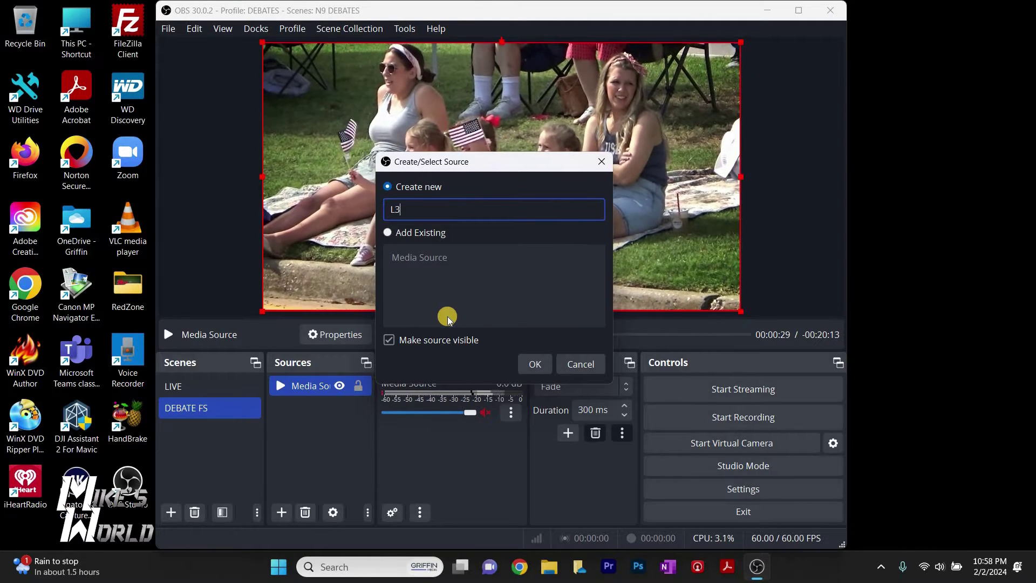
text(-1)
click(534, 362)
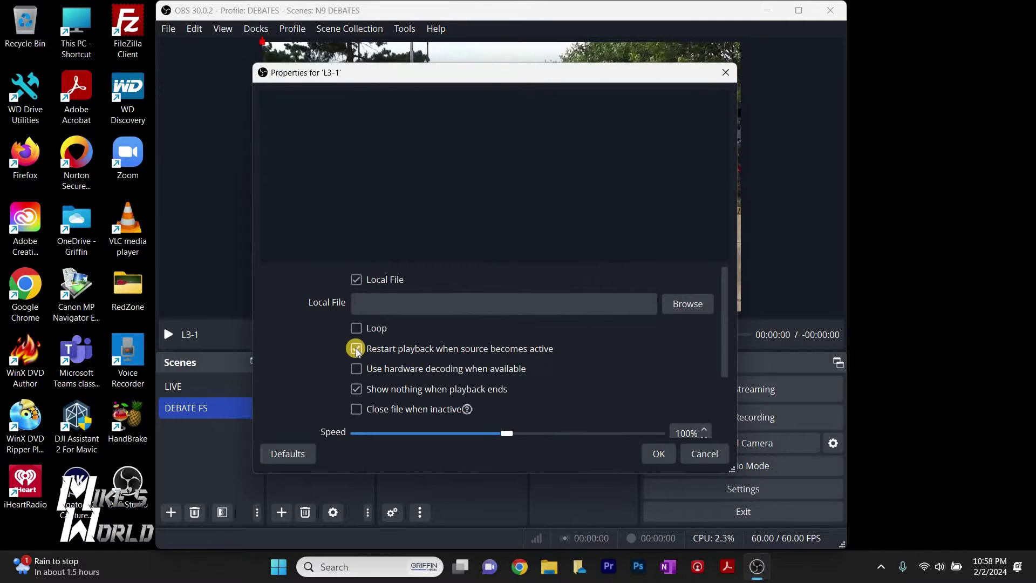
Step: Load the host 3 green-screen lower-third video from the E: drive's Downloads folder into L3-1
click(694, 304)
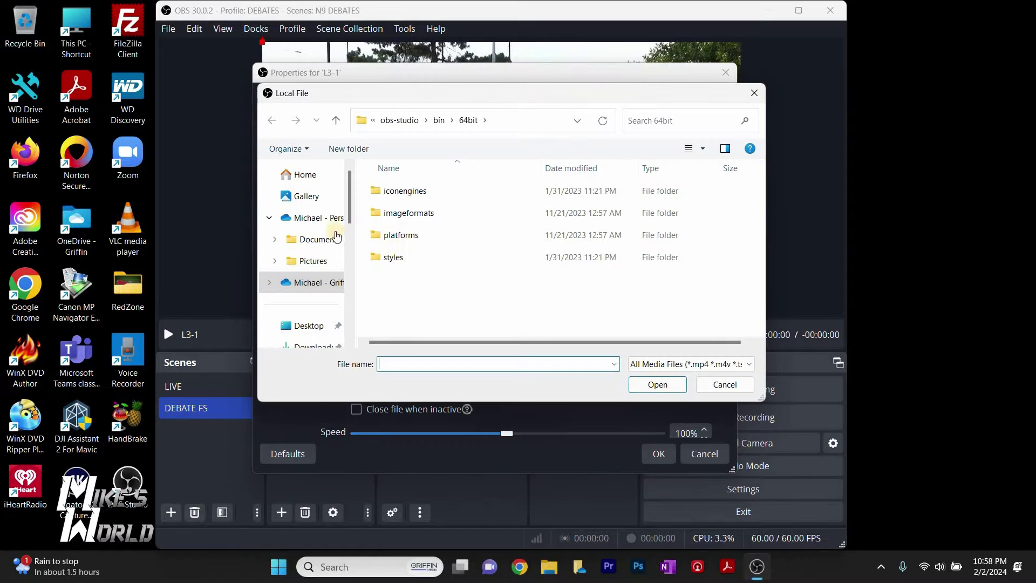
drag(348, 221, 346, 300)
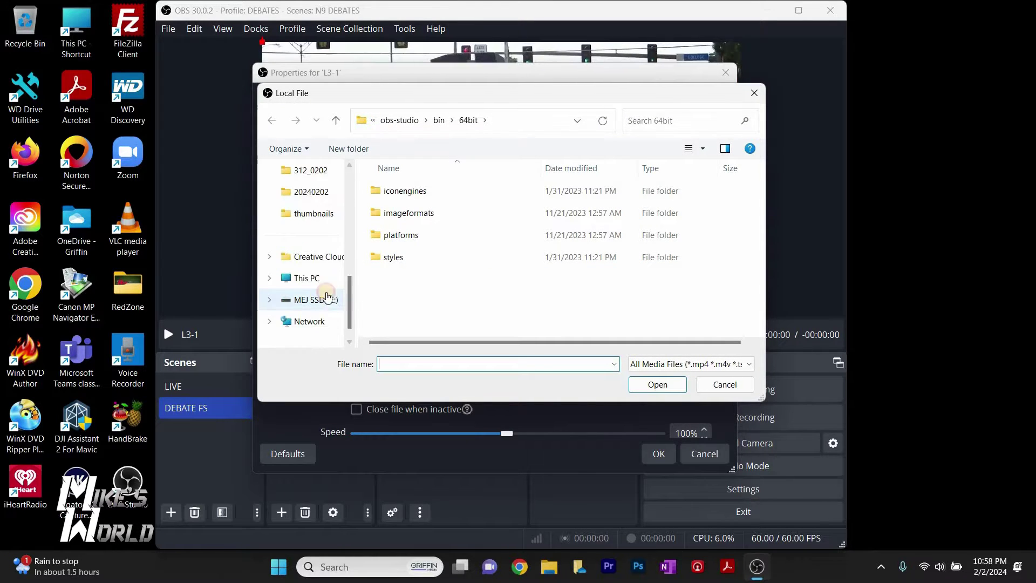
click(315, 299)
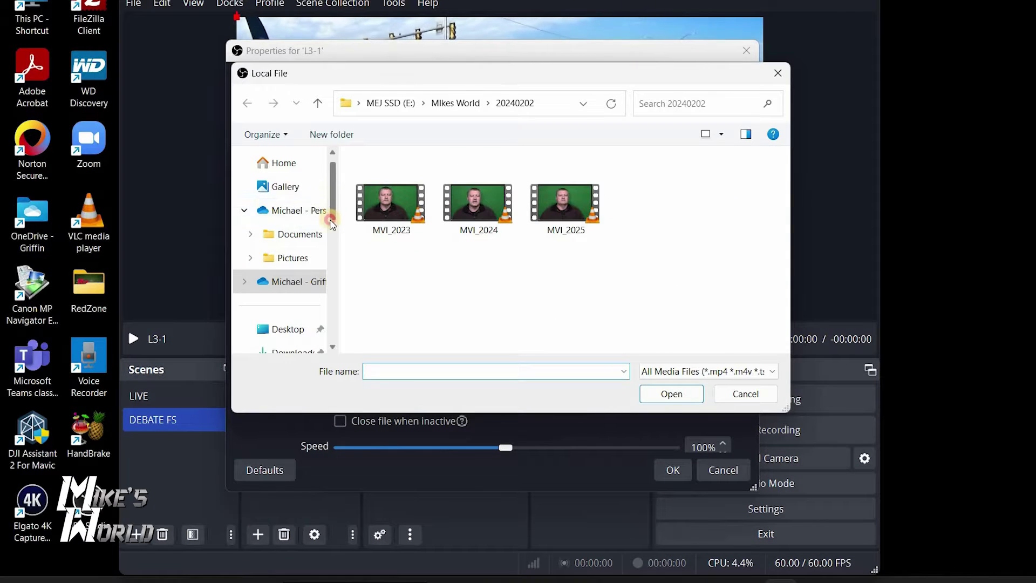
scroll(313, 249, down, 1)
click(296, 276)
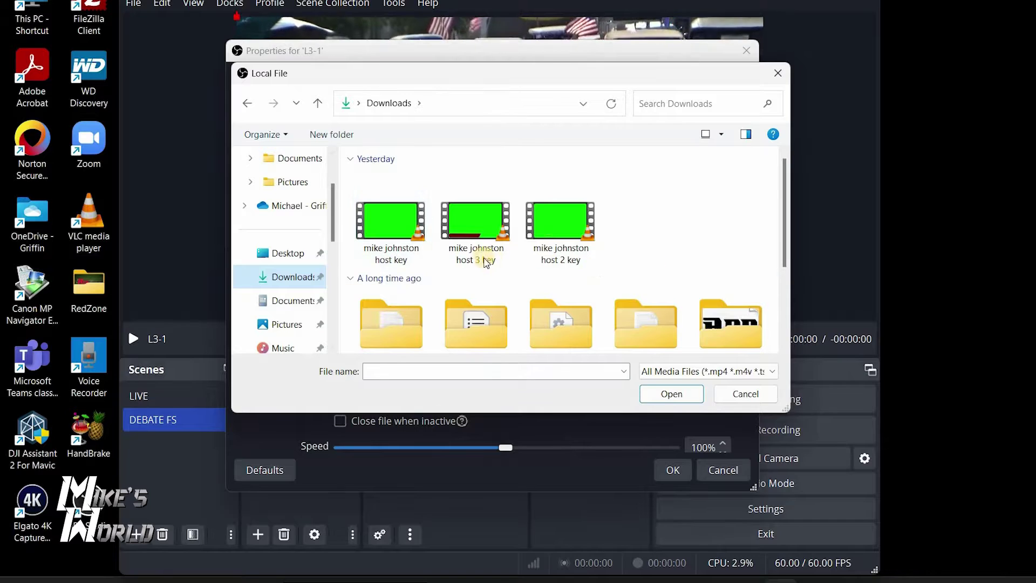
click(481, 227)
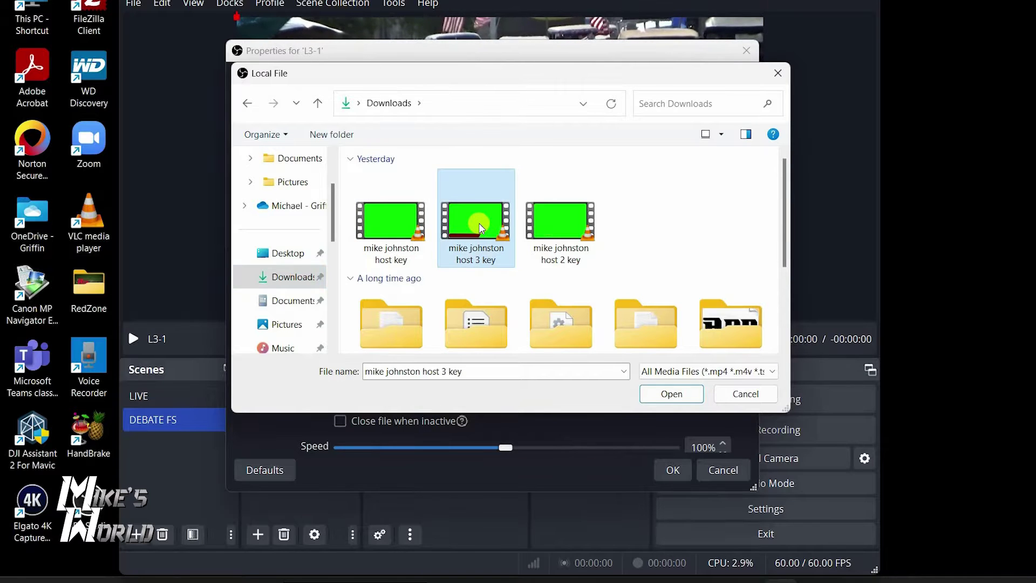
click(686, 395)
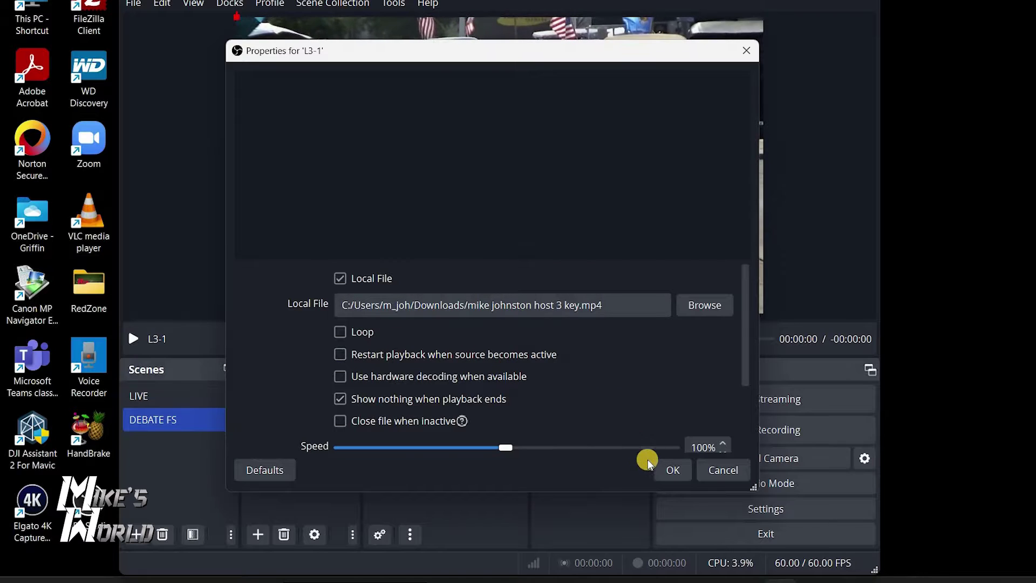
click(670, 470)
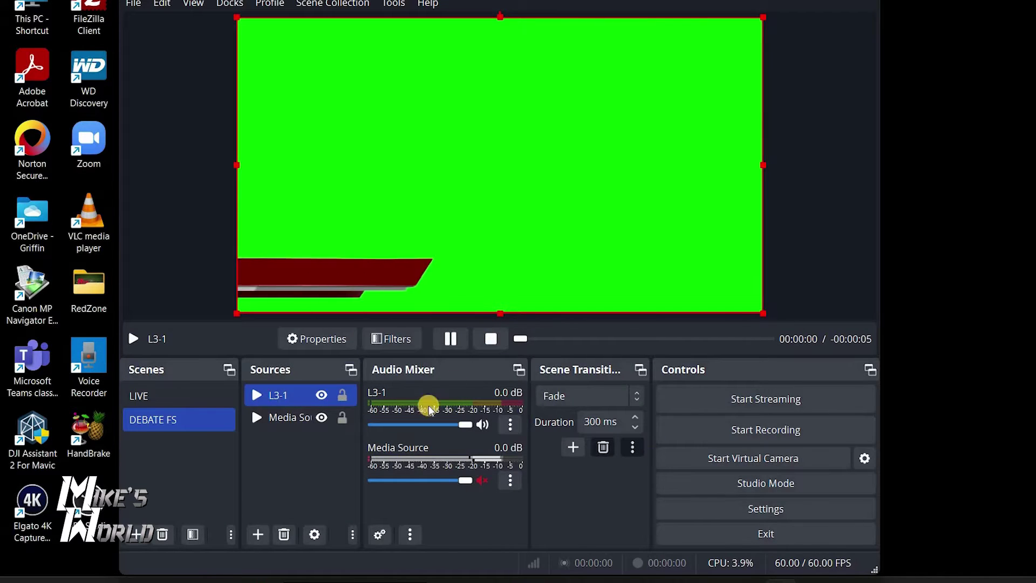
Step: Hide and re-show L3-1 to check the lower third over the parade video
click(321, 396)
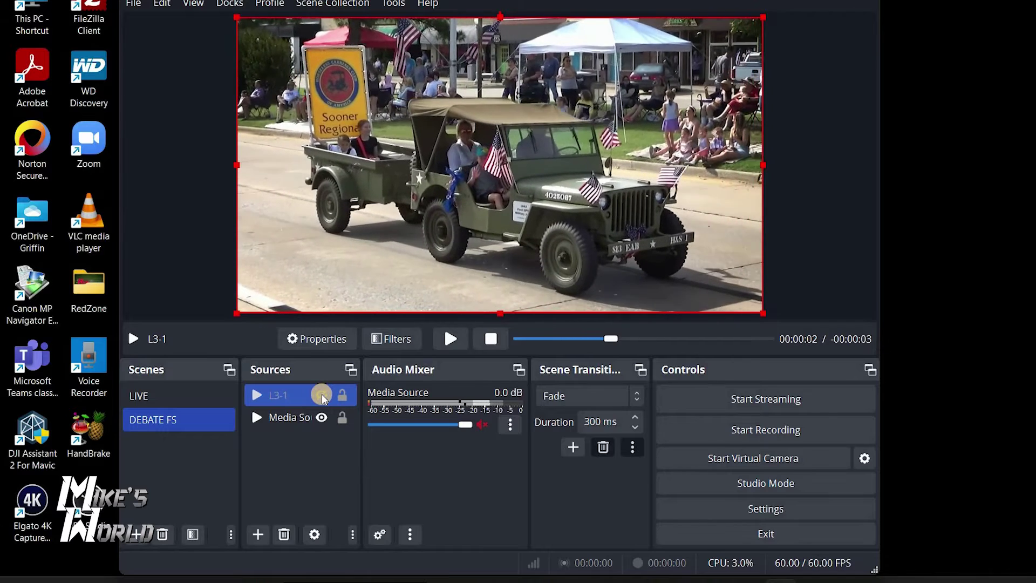
click(321, 396)
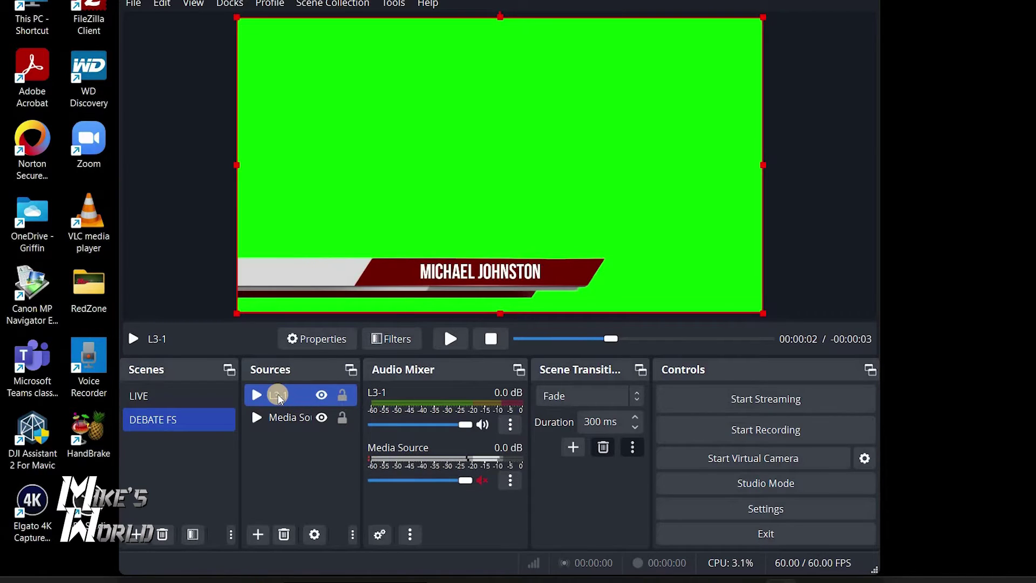
click(387, 339)
Step: Add a Chroma Key filter to L3-1 to remove its green background
click(193, 526)
click(233, 290)
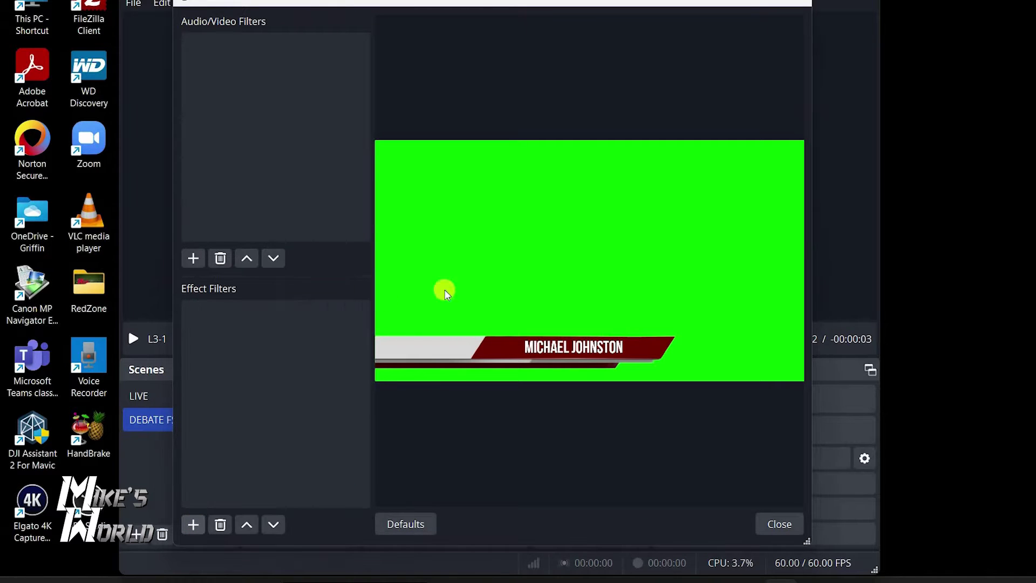
click(456, 290)
click(781, 523)
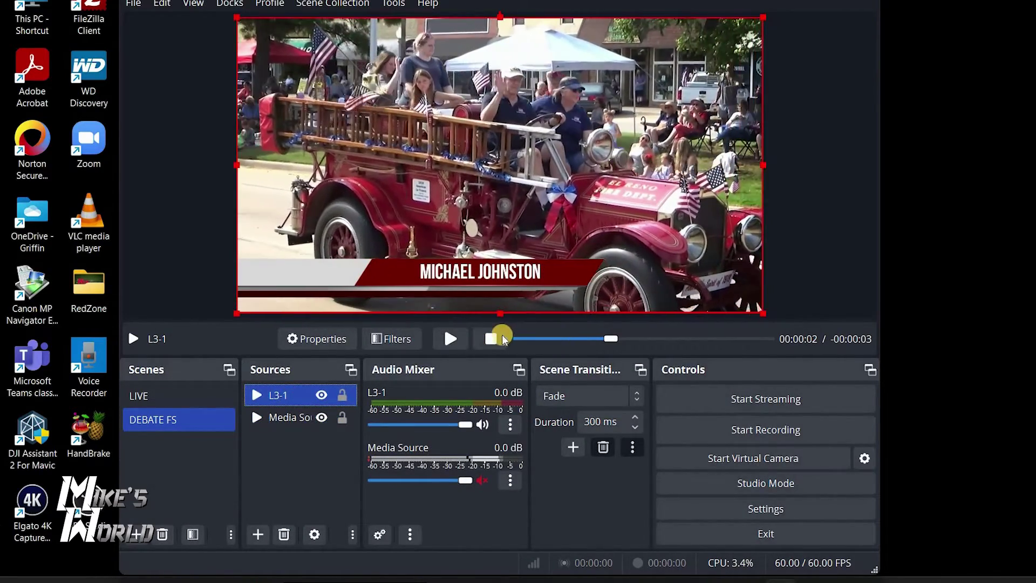
Step: Test-play L3-1 with stop, restart and visibility toggles, leaving it hidden
click(491, 338)
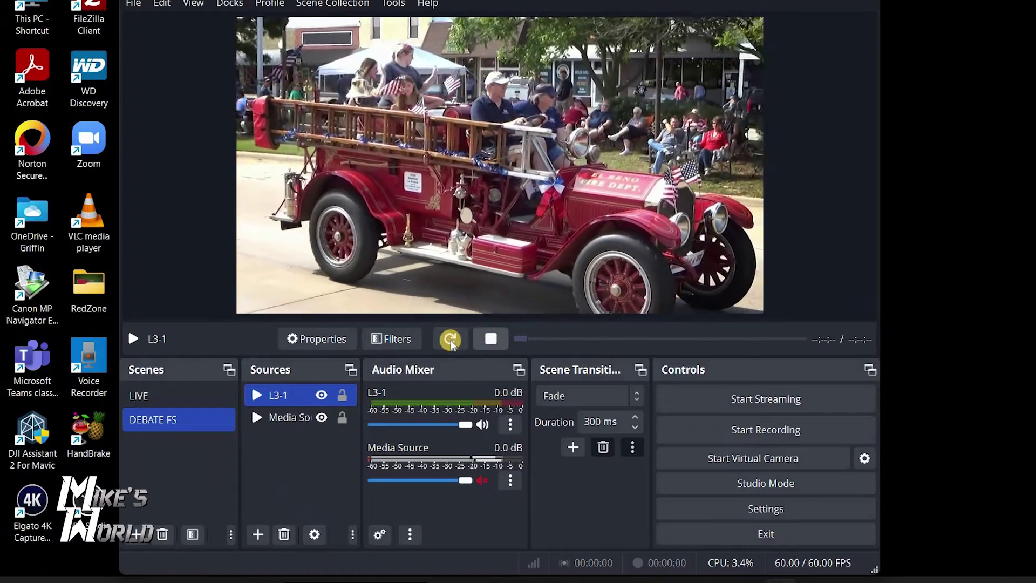
click(451, 340)
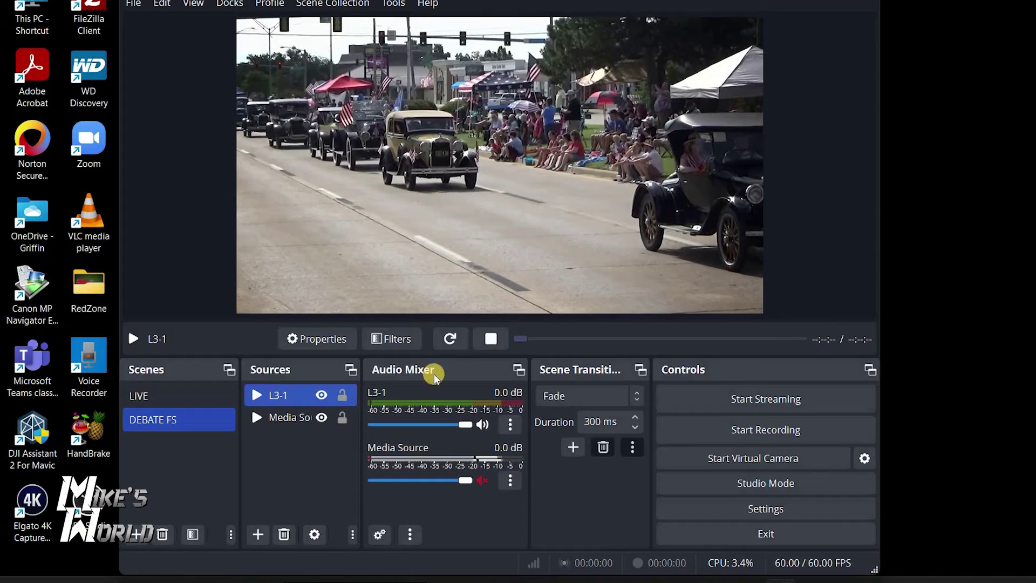
click(451, 339)
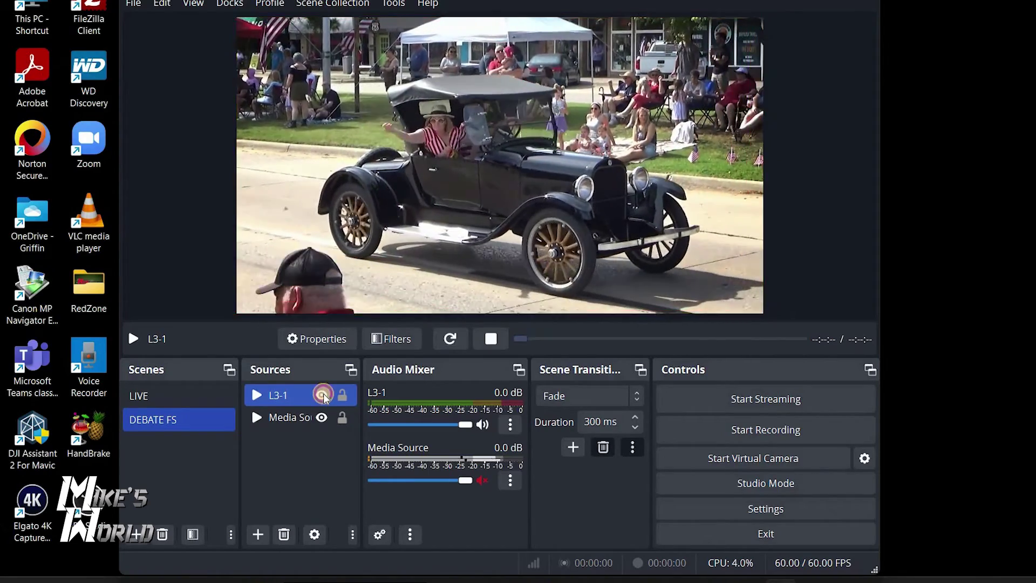
click(322, 396)
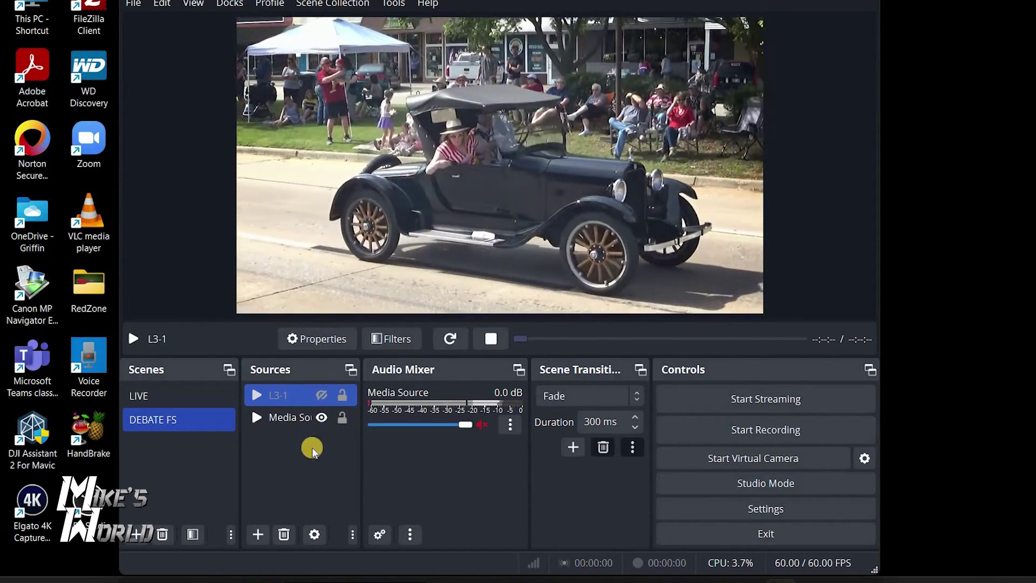
click(451, 338)
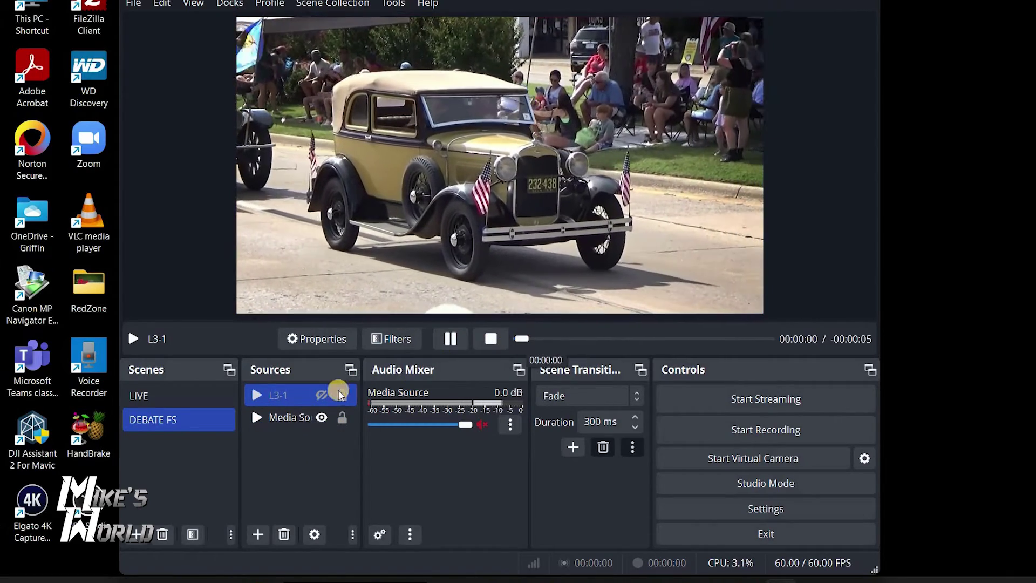
click(321, 396)
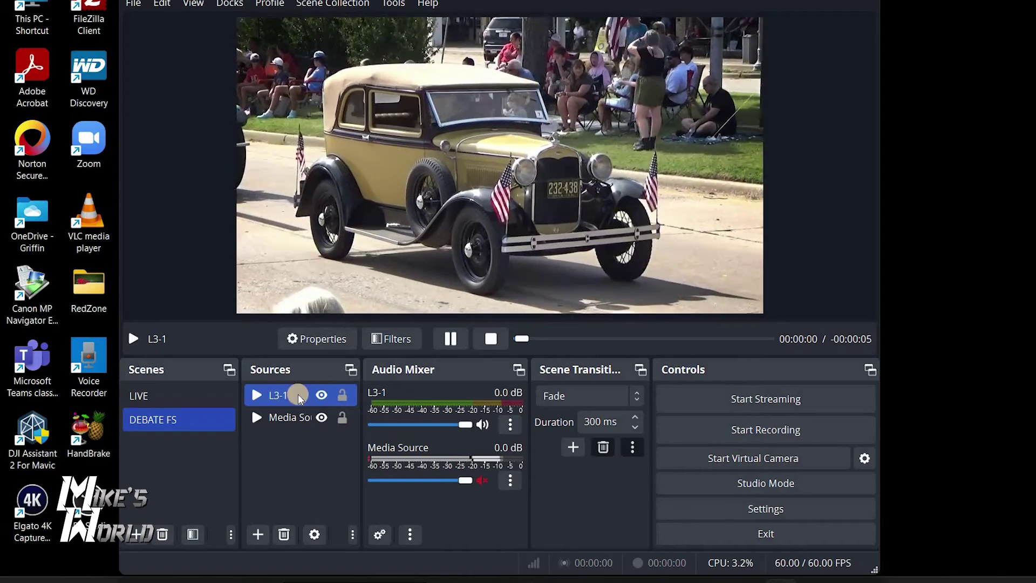
click(321, 395)
click(489, 341)
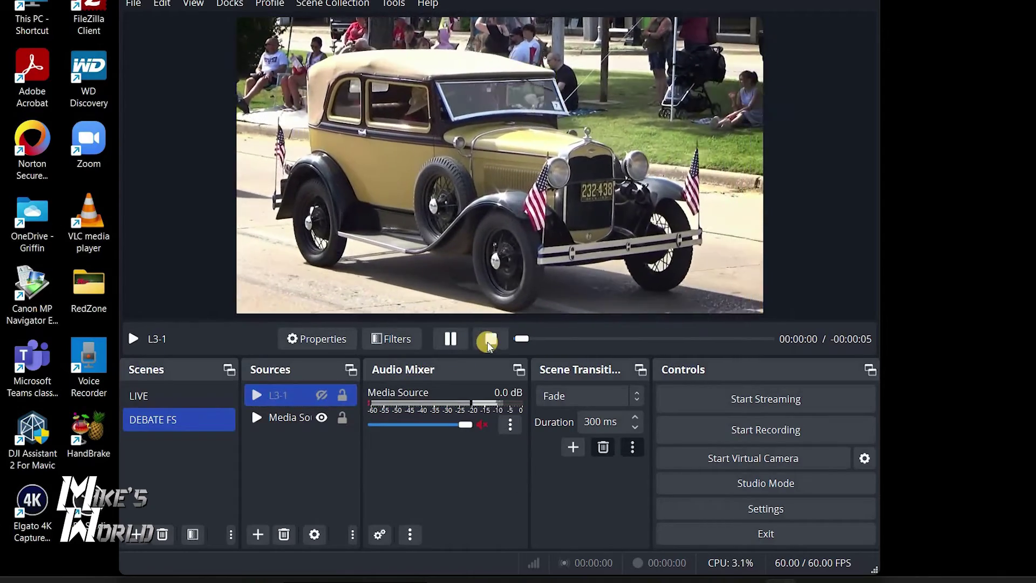
click(321, 395)
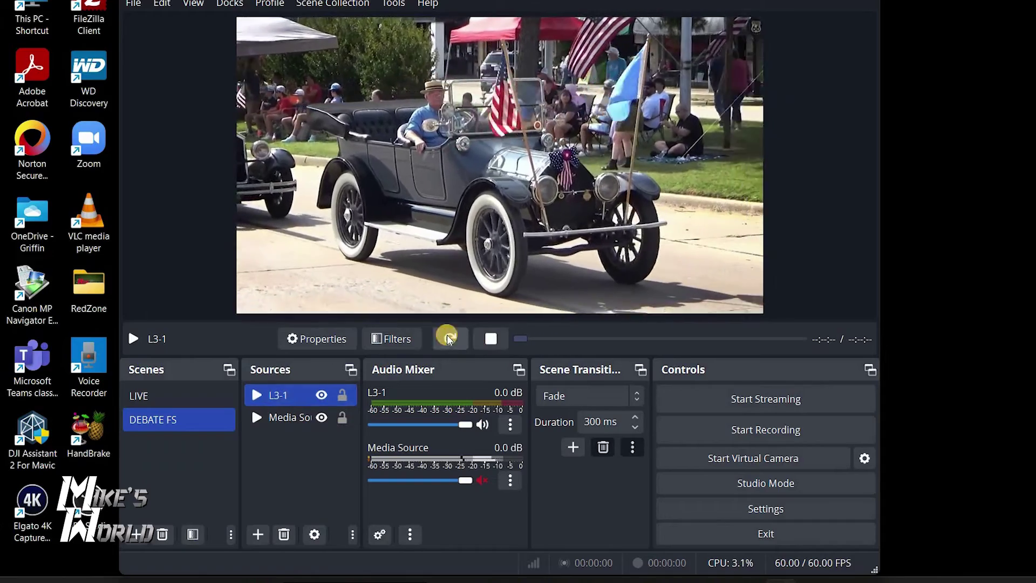
click(321, 396)
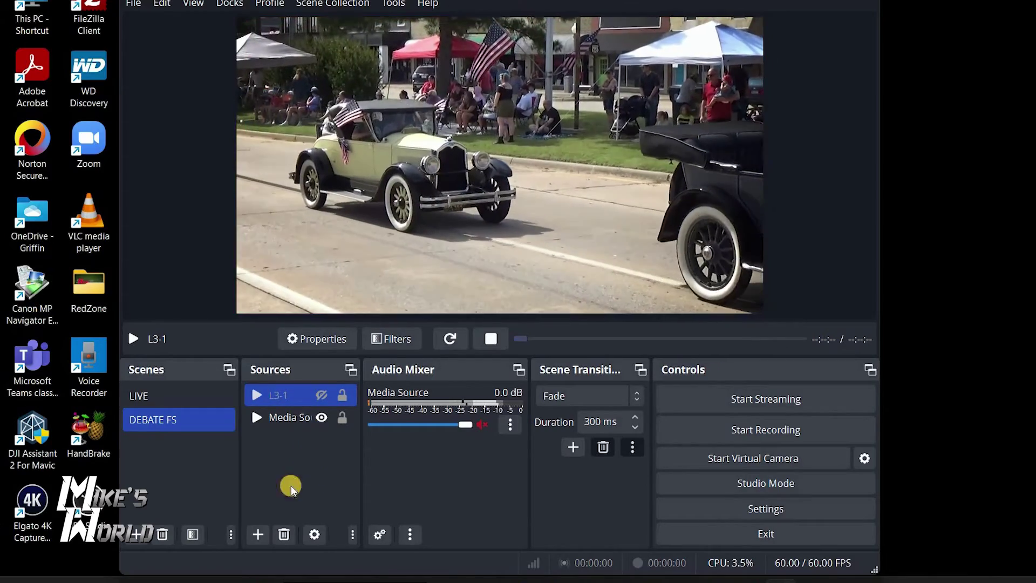
Step: Add a second Media Source named 'L3-2' to the scene
click(265, 526)
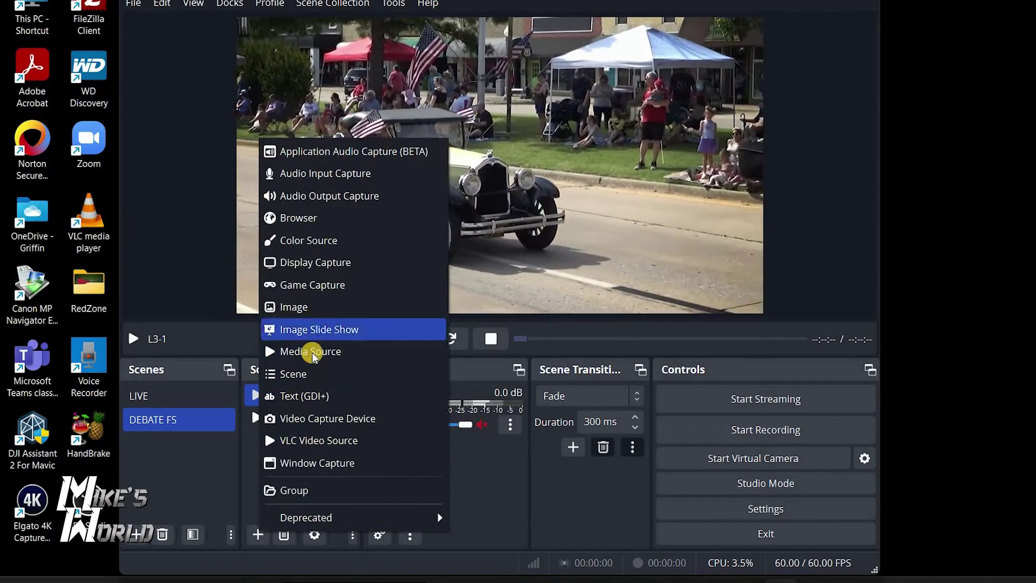
click(312, 351)
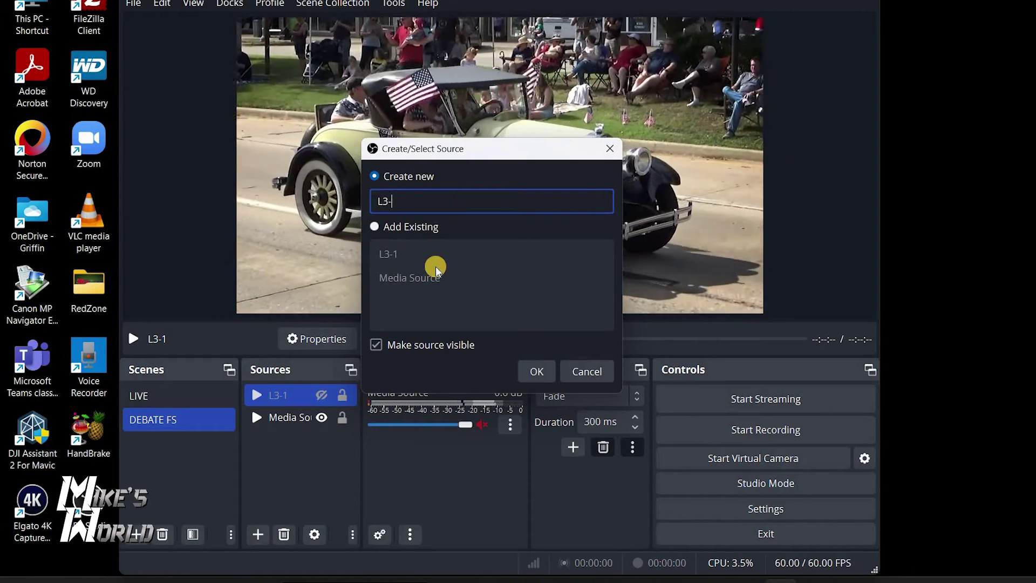
click(539, 371)
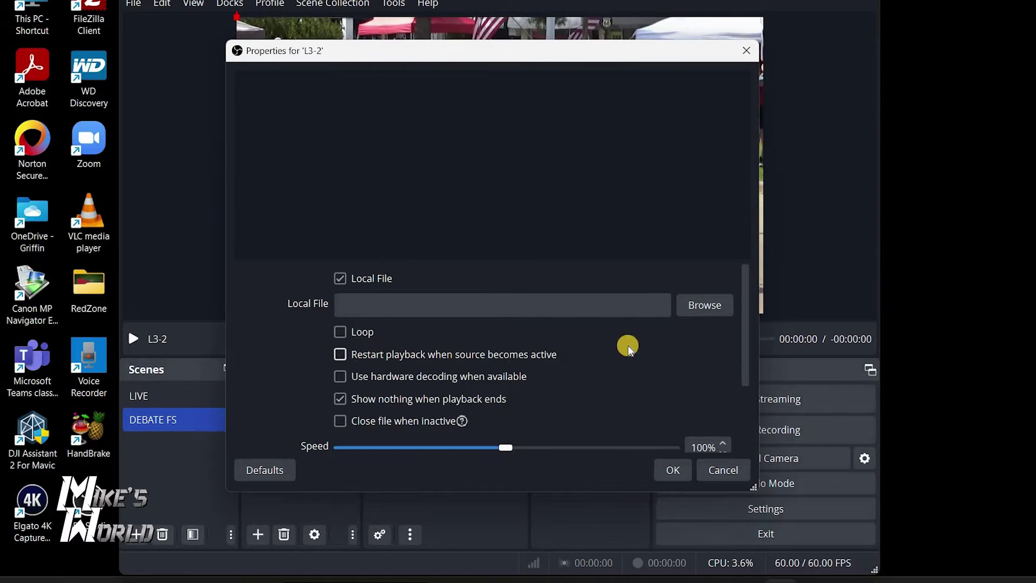
Step: Load the host 2 key video into L3-2 and apply its settings
click(718, 312)
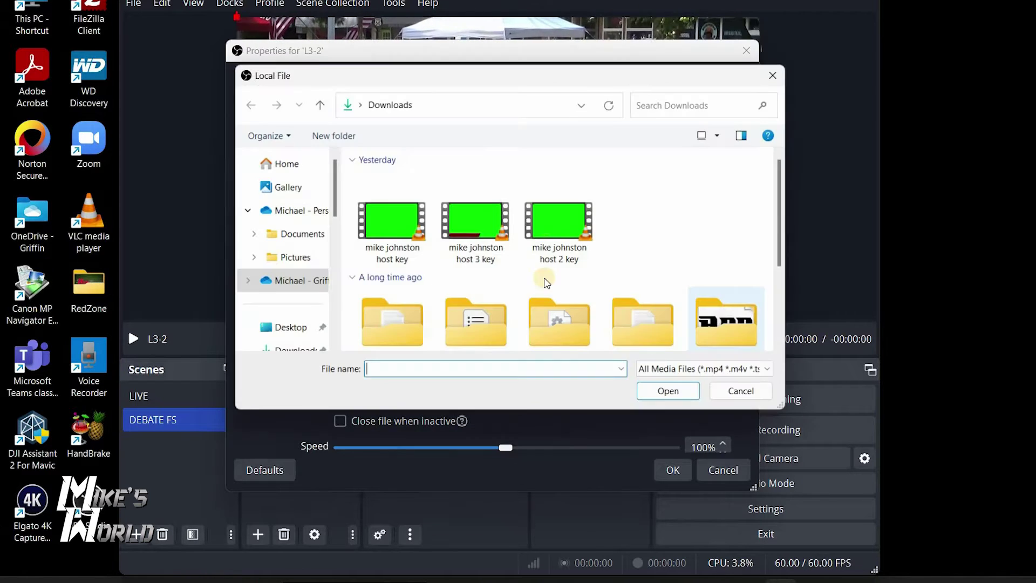
click(562, 224)
click(669, 394)
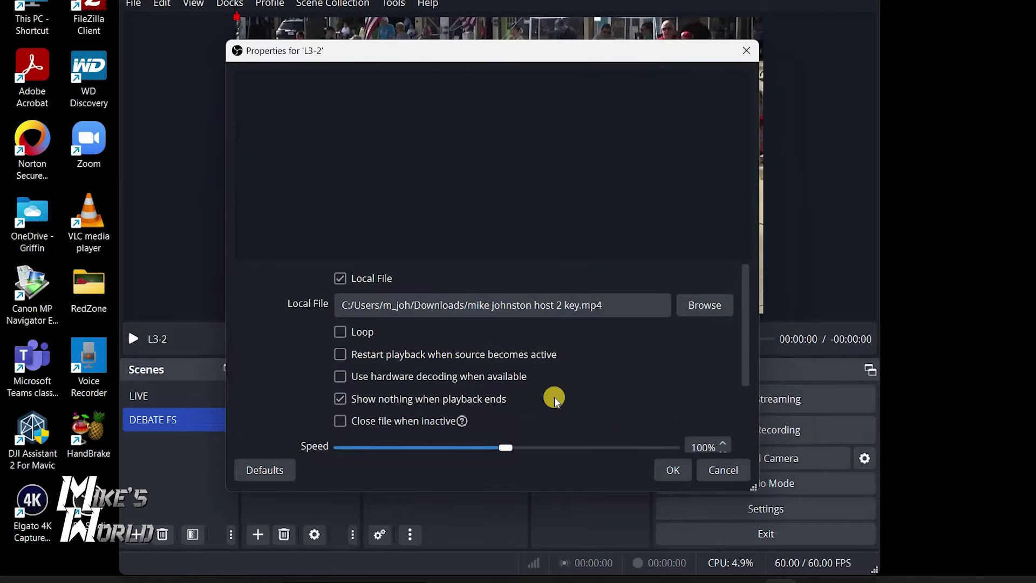
click(673, 470)
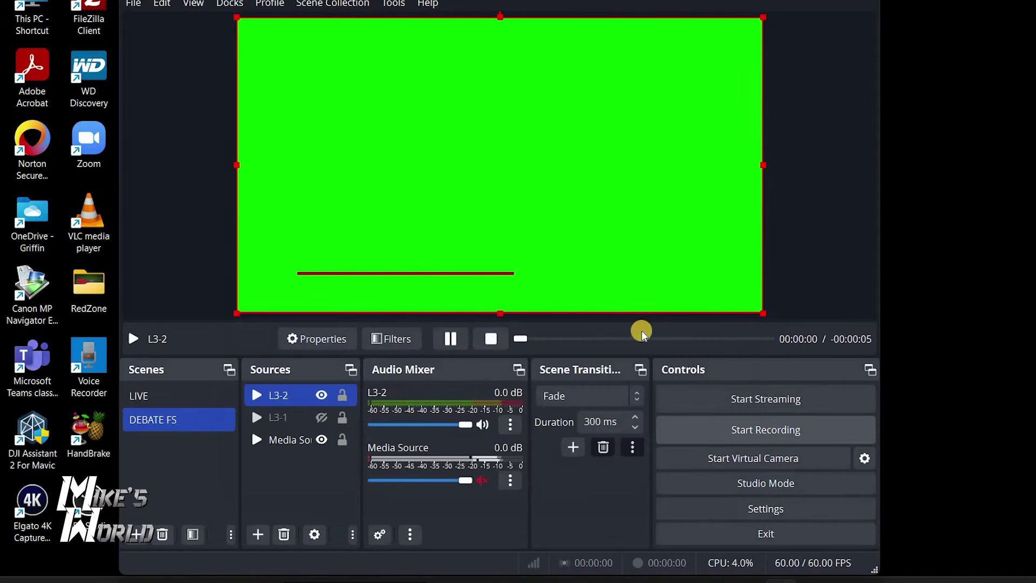
click(450, 338)
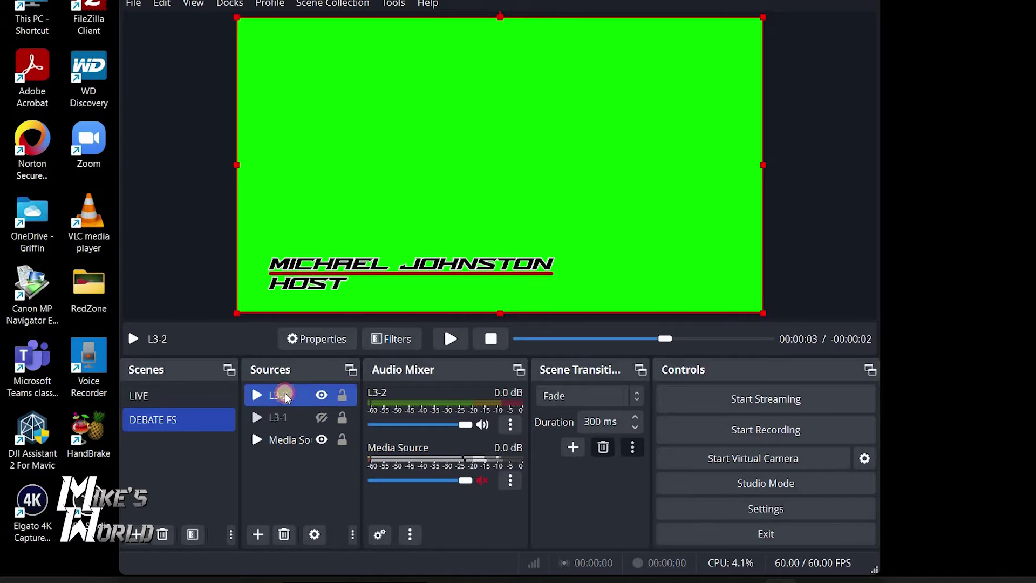
Step: Add a default Chroma Key filter to L3-2 to remove its green background
click(391, 339)
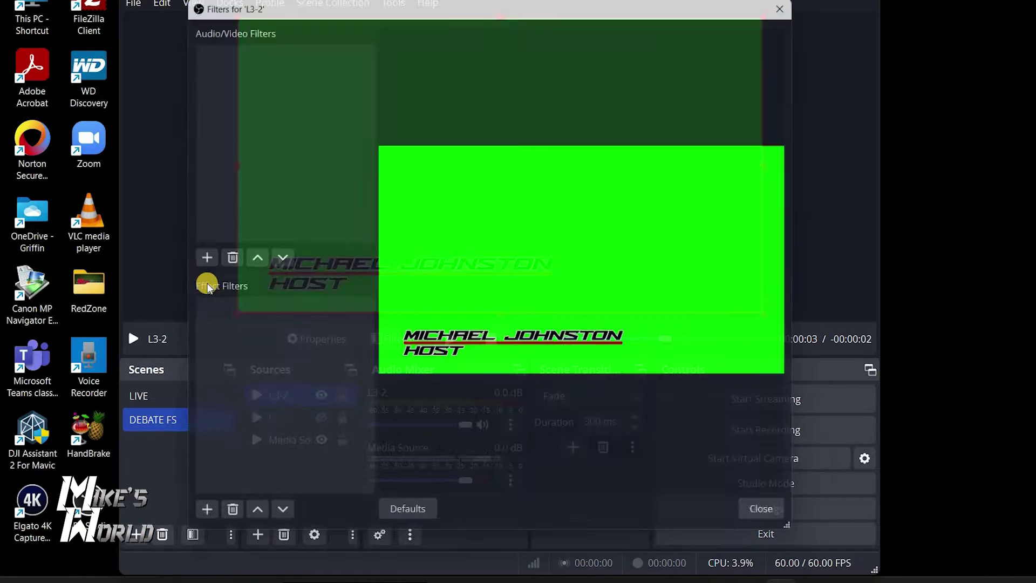
click(193, 527)
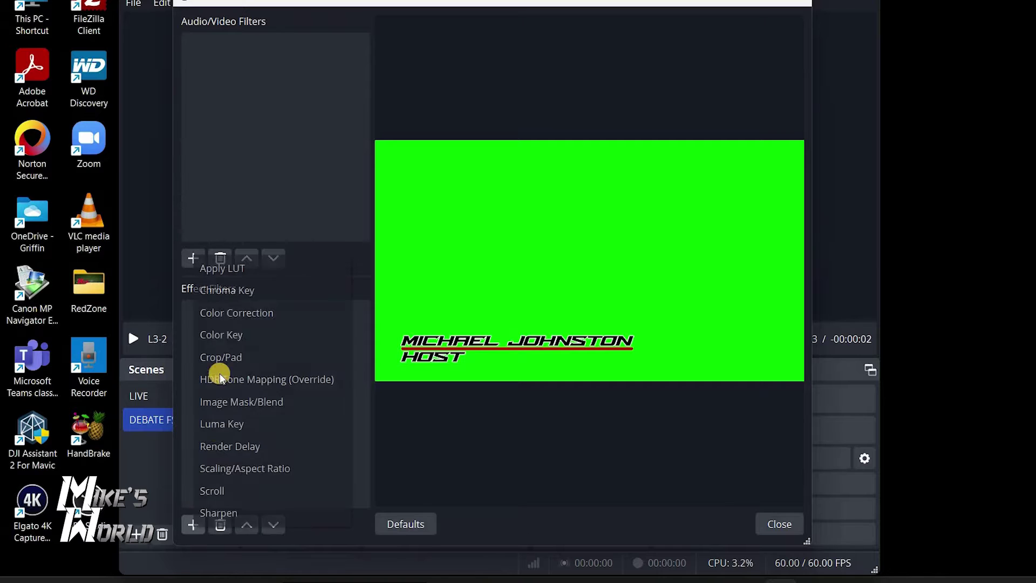
click(250, 302)
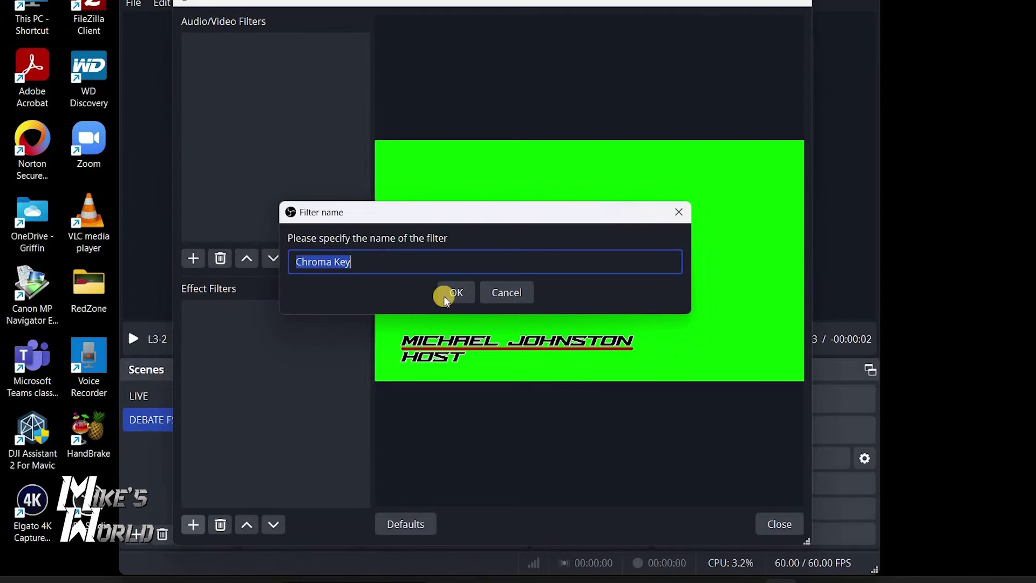
click(466, 291)
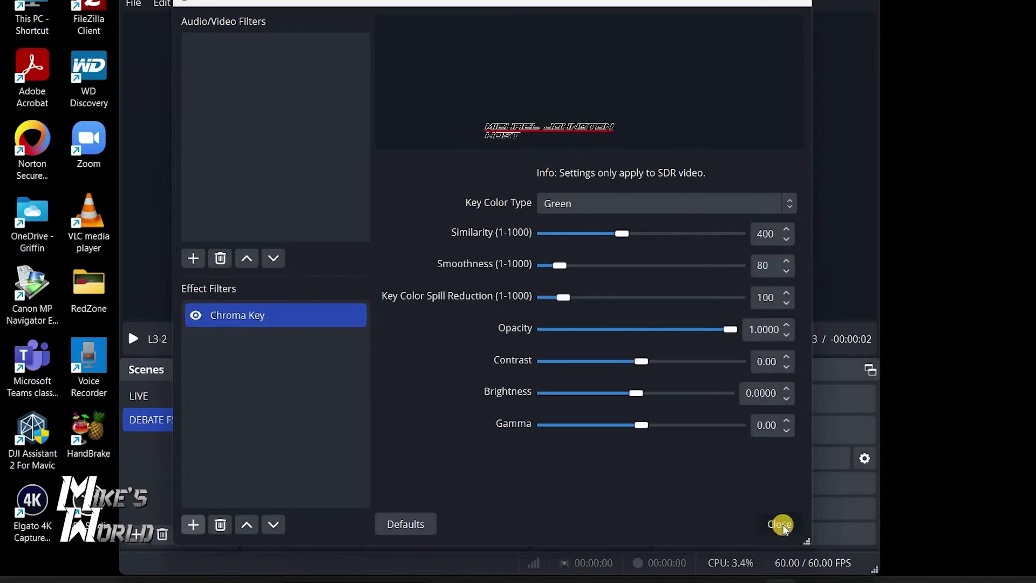
click(781, 525)
click(273, 396)
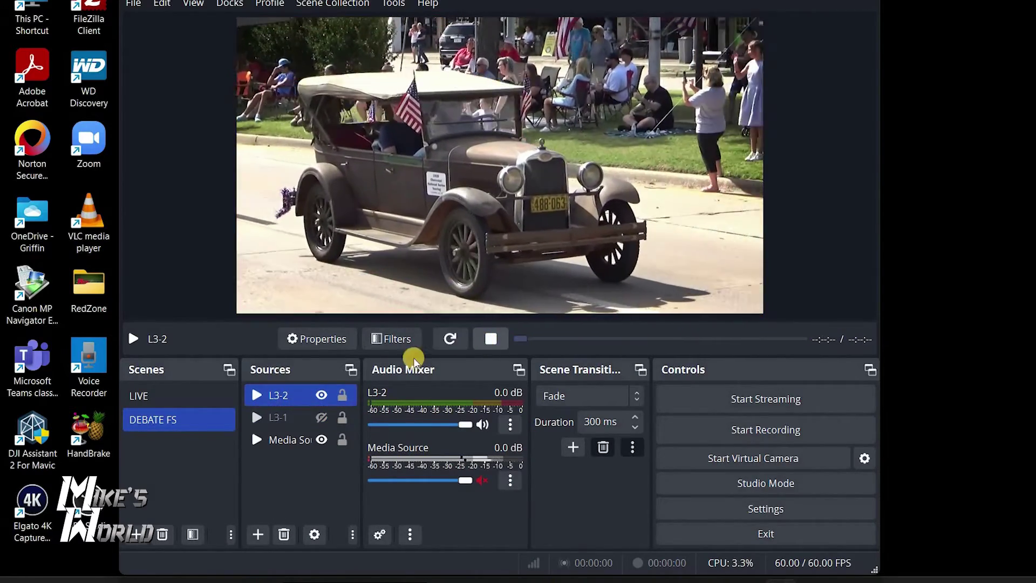
Step: Replay and hide L3-2, then show, replay and hide L3-1 again
click(450, 337)
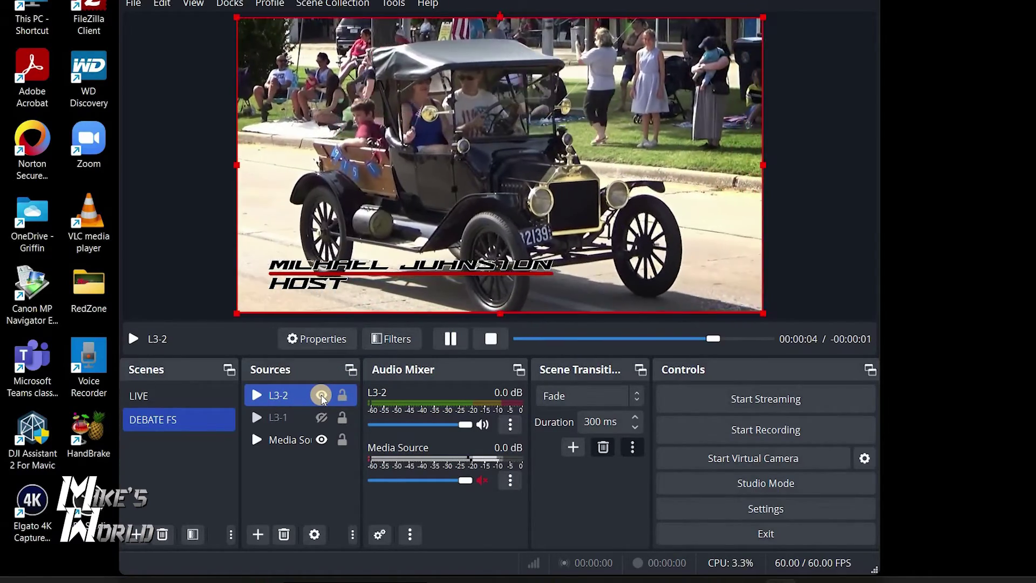
click(322, 395)
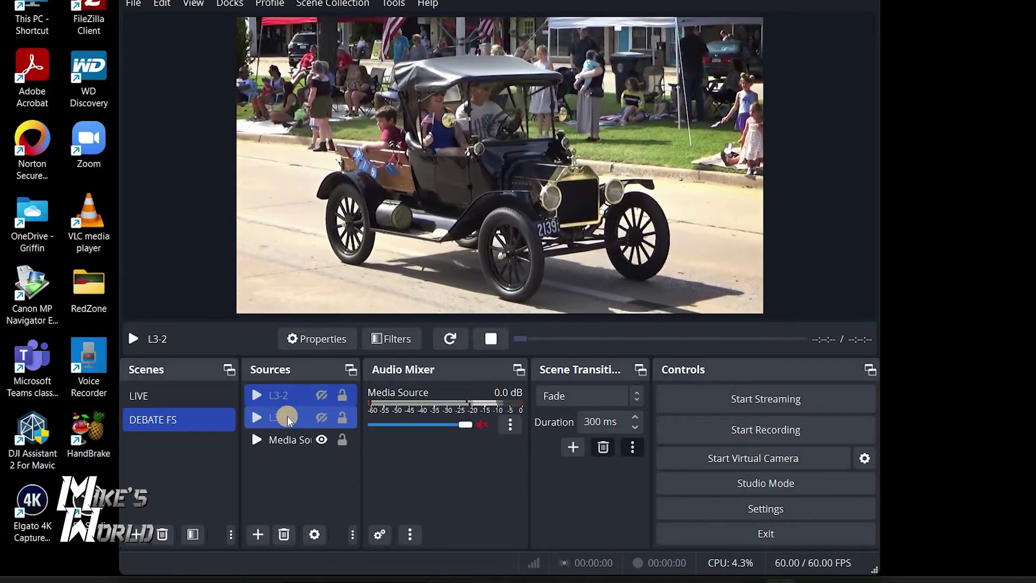
click(281, 419)
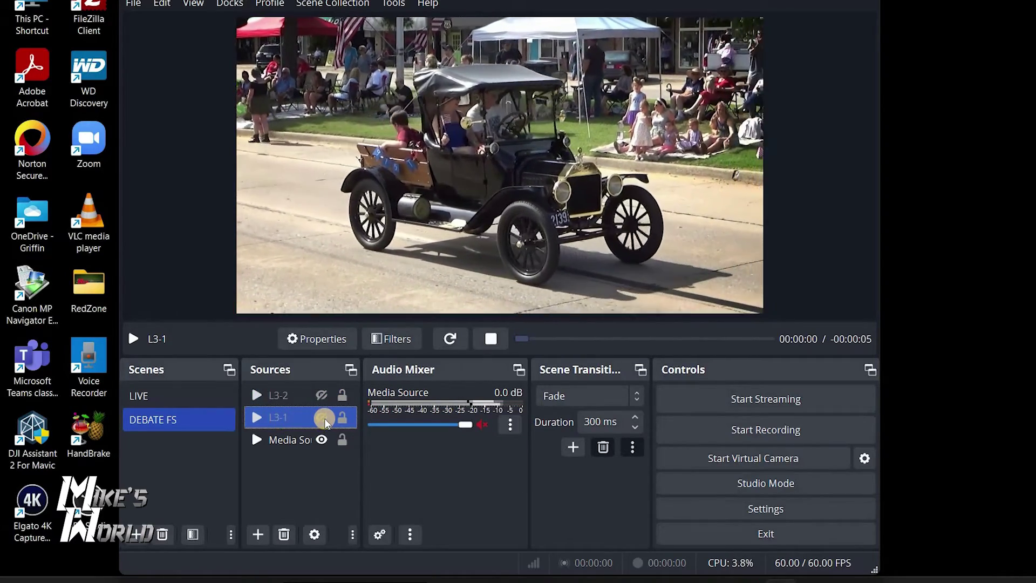
click(323, 418)
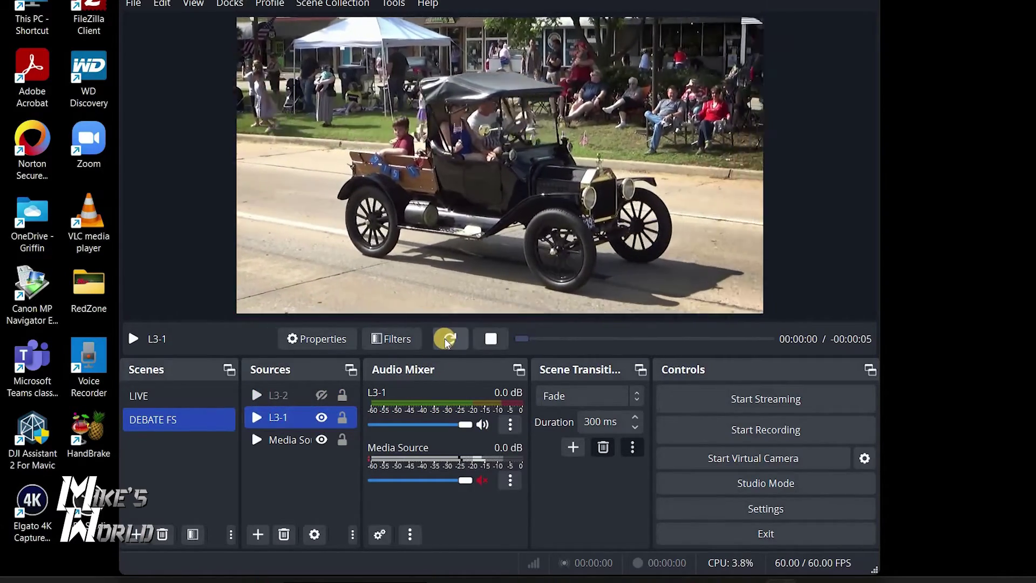
click(446, 339)
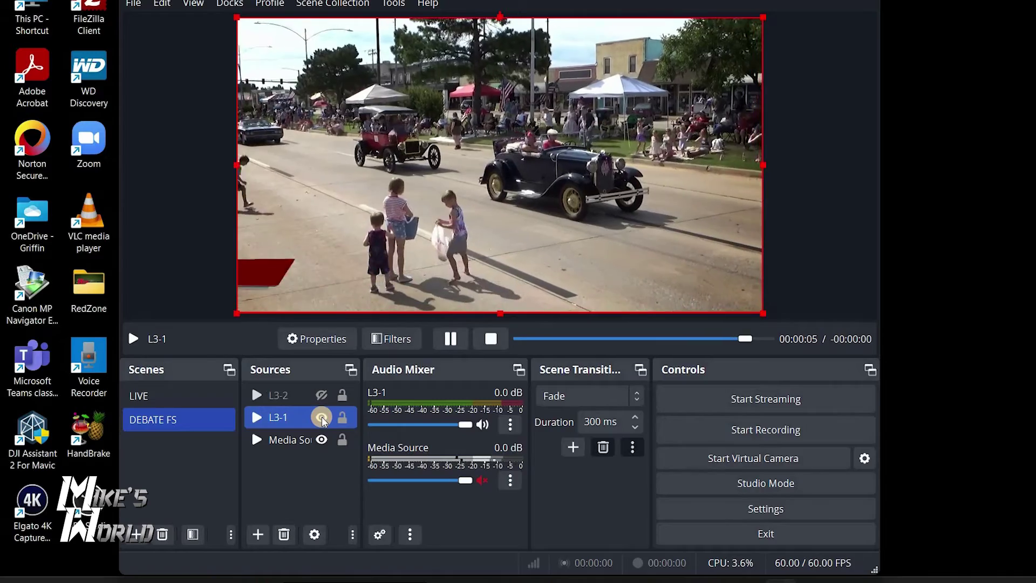
click(322, 418)
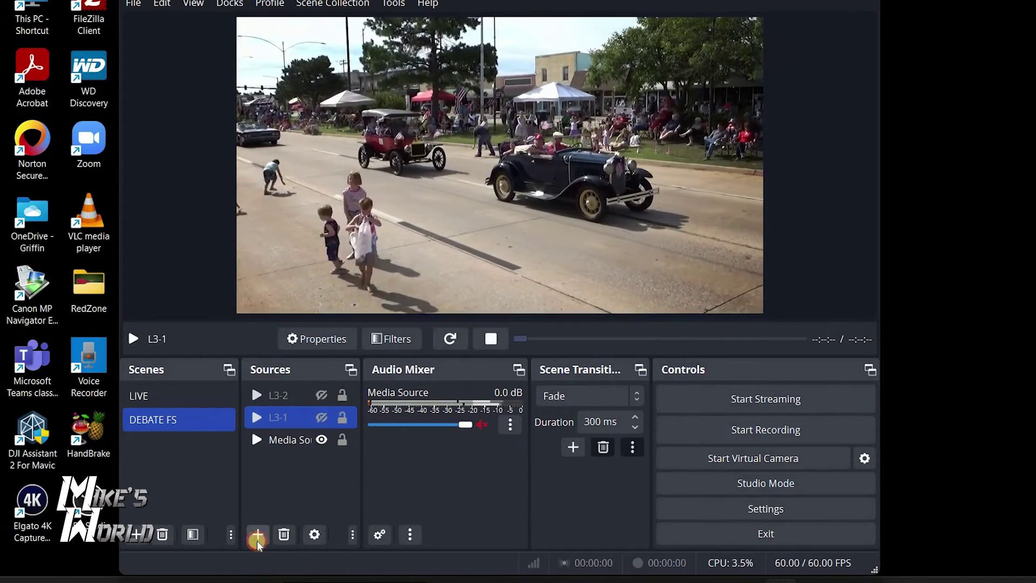
Step: Add Media Source 2 playing the host key video, with restart-on-activation turned off
click(257, 536)
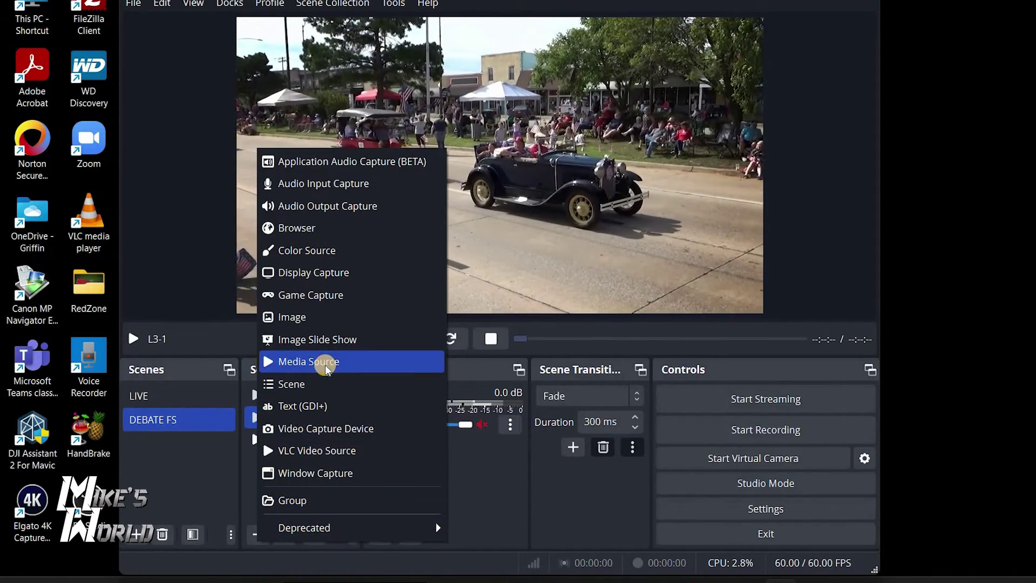
click(327, 363)
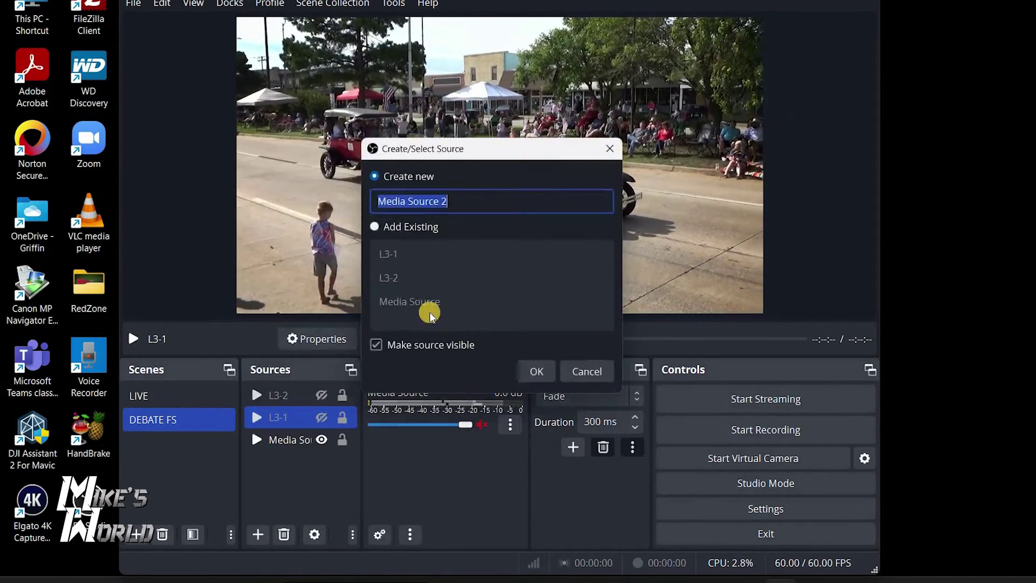
click(547, 376)
click(345, 358)
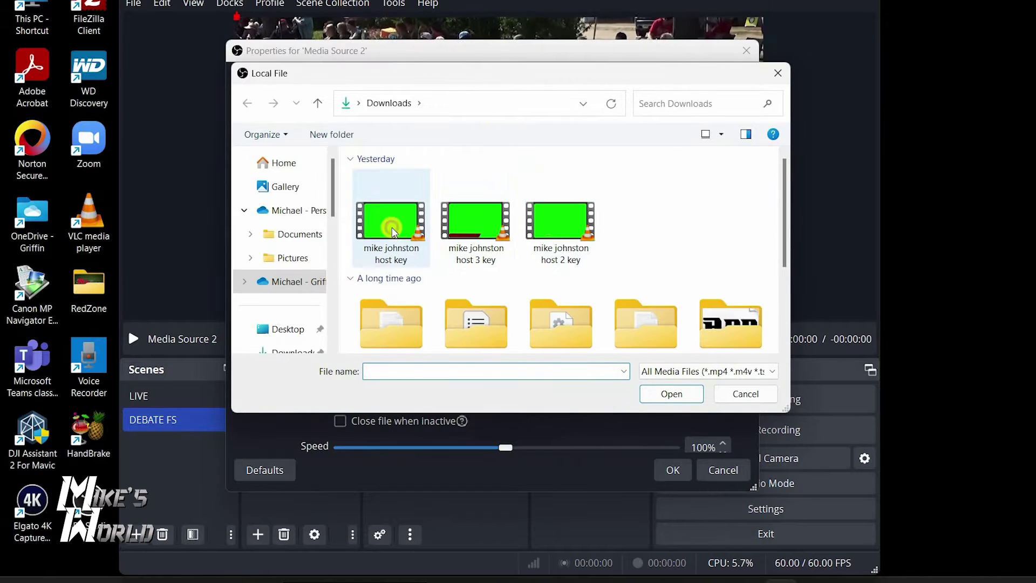
click(392, 227)
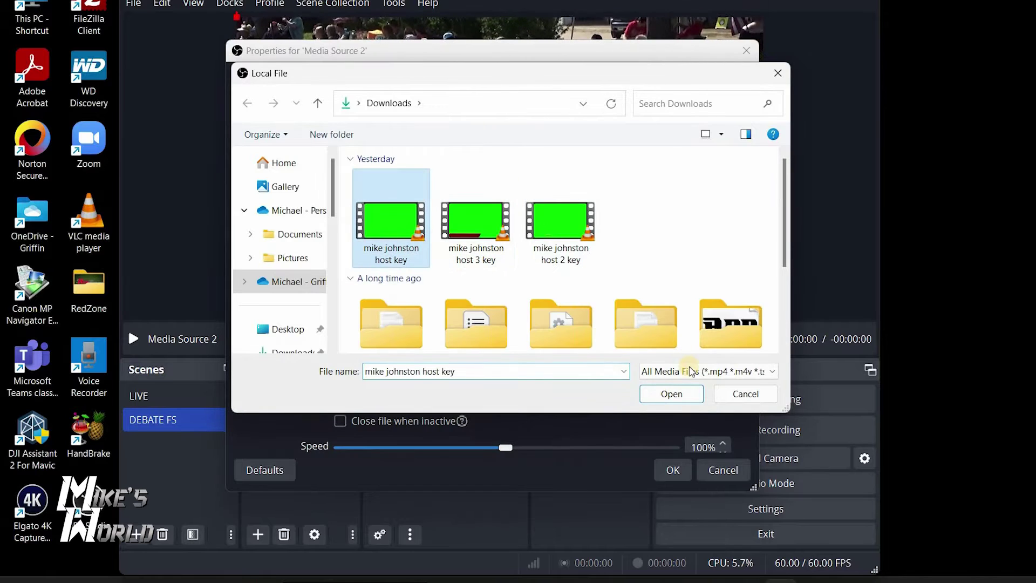
click(687, 400)
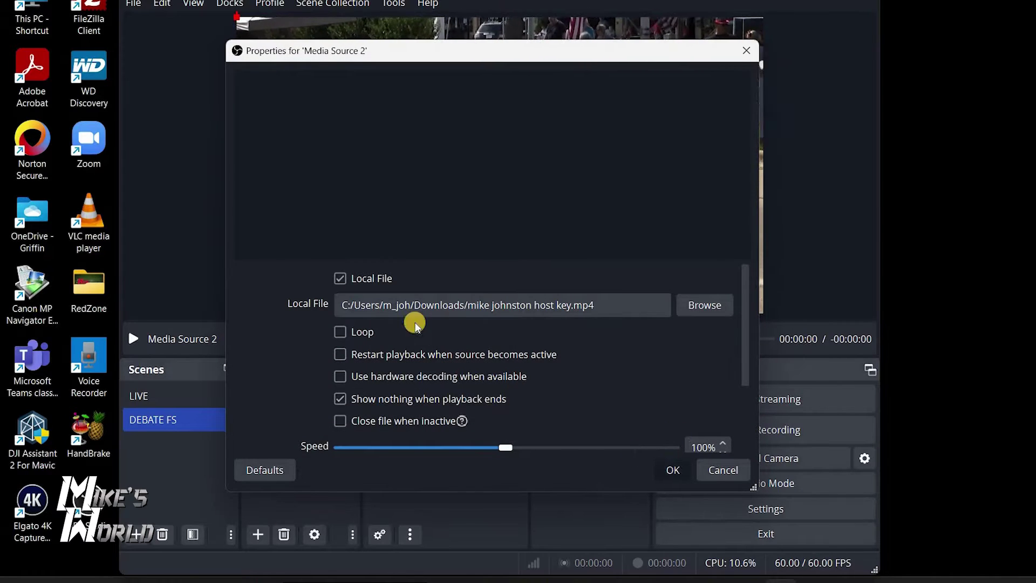
key(Return)
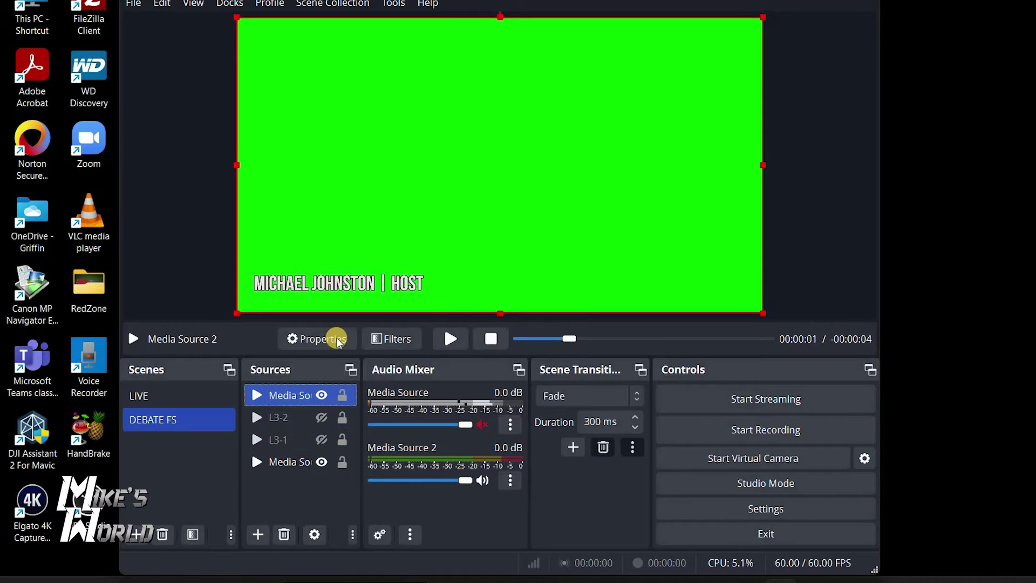
Step: Add a default Chroma Key filter to Media Source 2
click(380, 339)
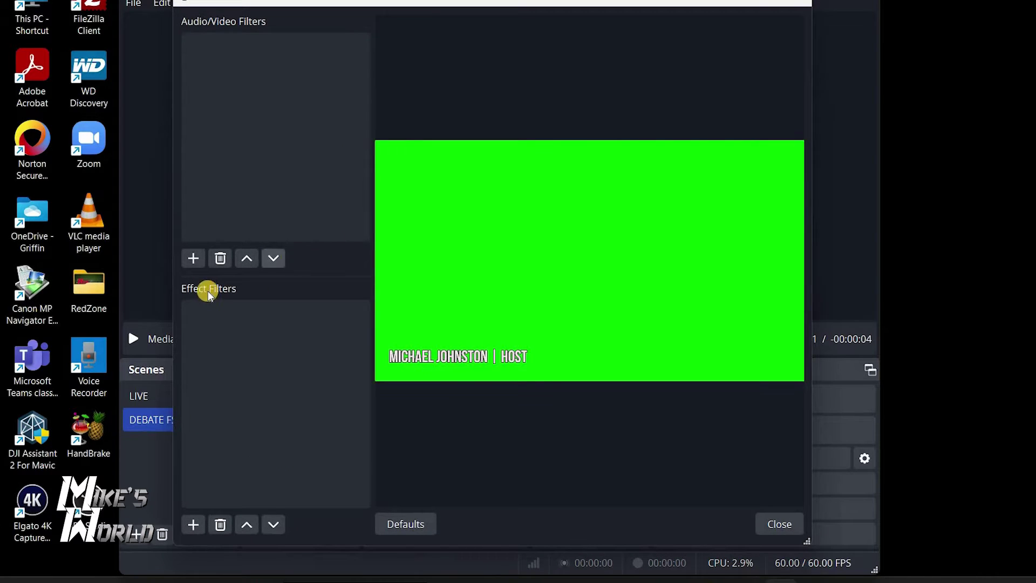
click(194, 522)
click(232, 287)
click(455, 293)
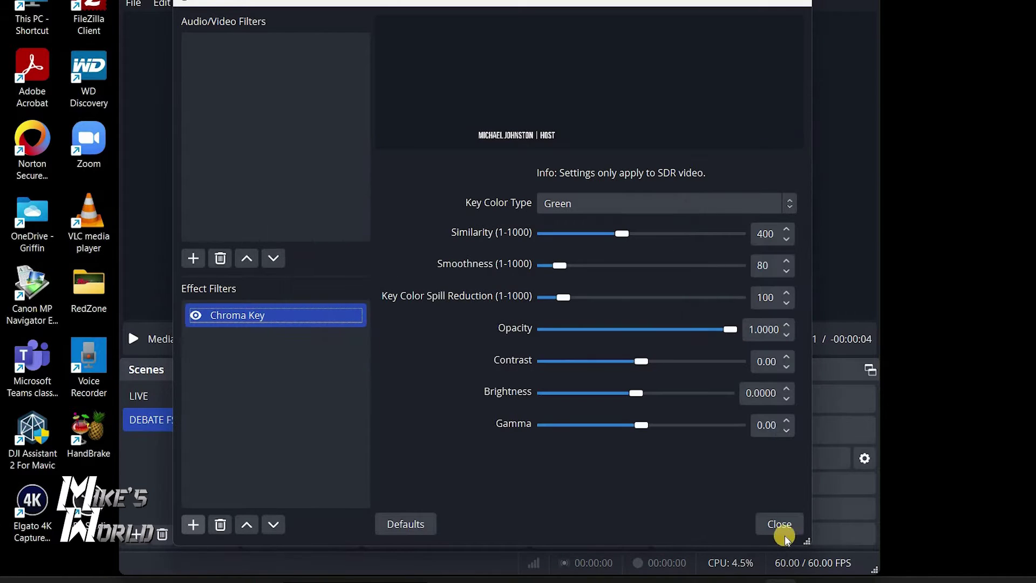
click(776, 522)
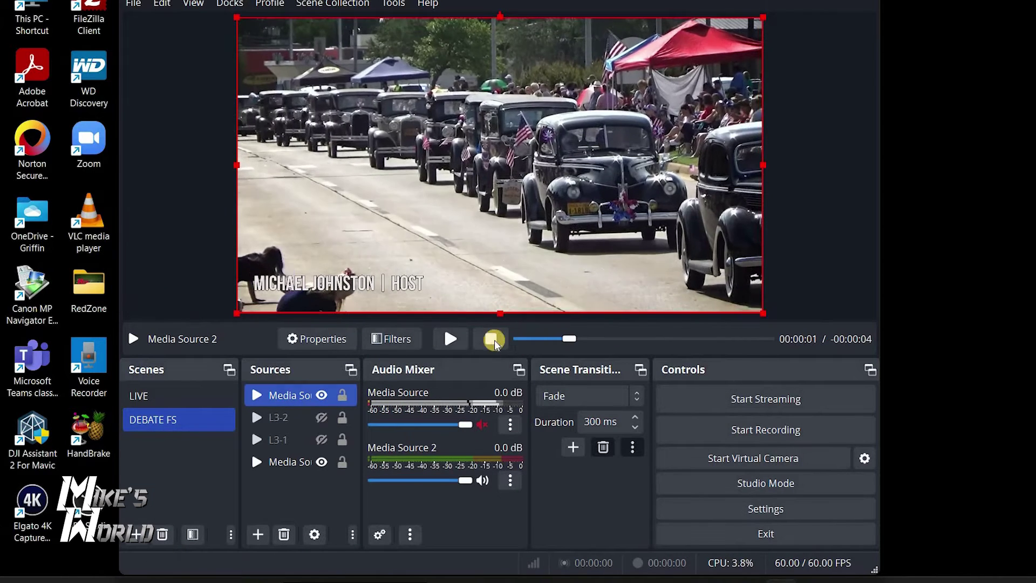
Step: Play Media Source 2, hide it, and make L3-1 visible again
click(452, 338)
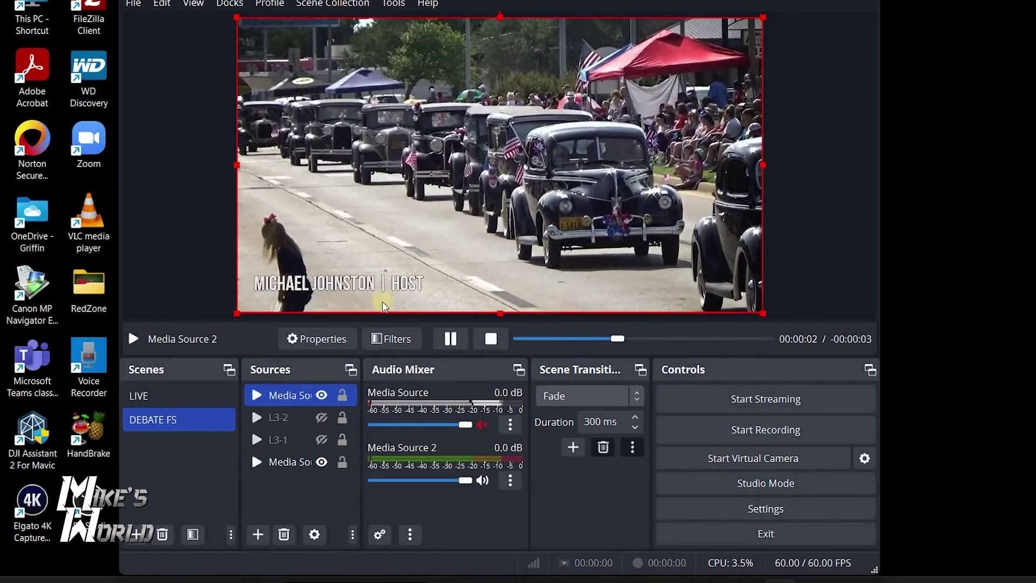
click(320, 396)
click(294, 439)
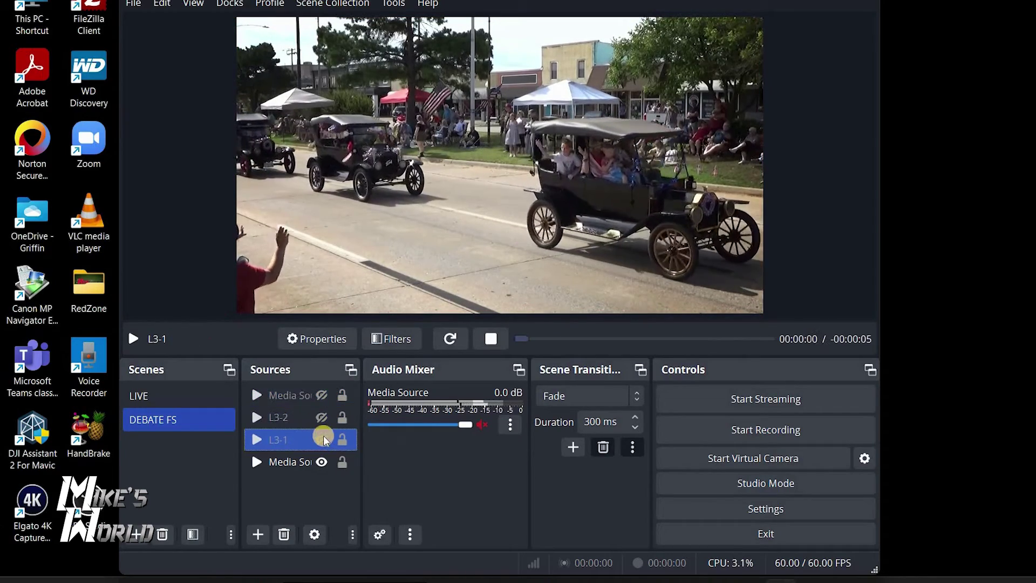
click(326, 440)
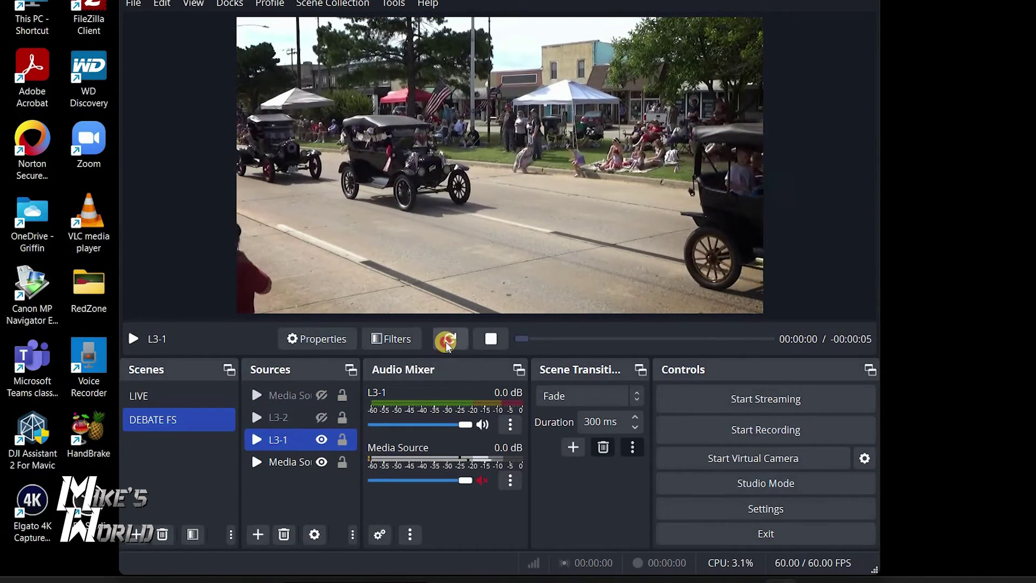